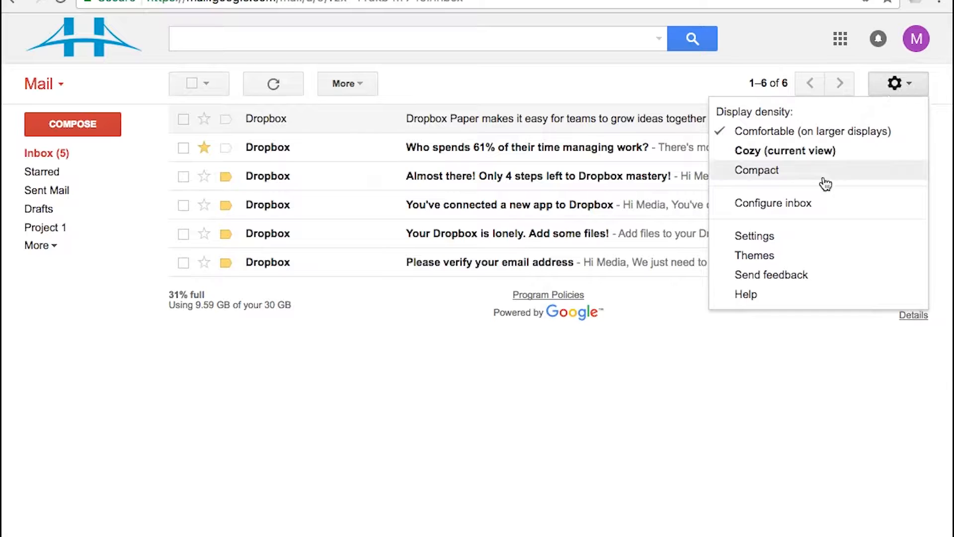
# Enable the Canned Responses lab in Settings > Labs and save the change.
pyautogui.click(788, 236)
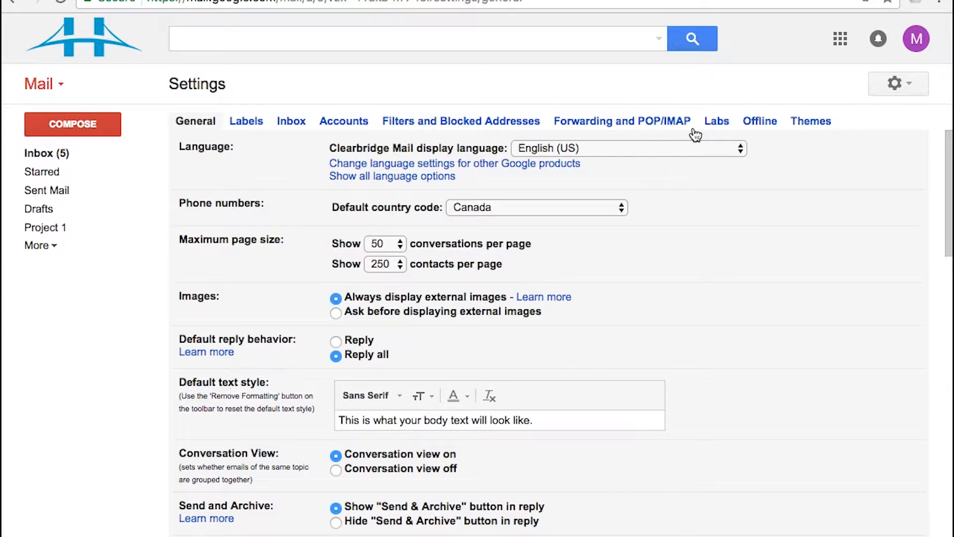
pyautogui.click(716, 120)
pyautogui.click(305, 267)
pyautogui.write('can')
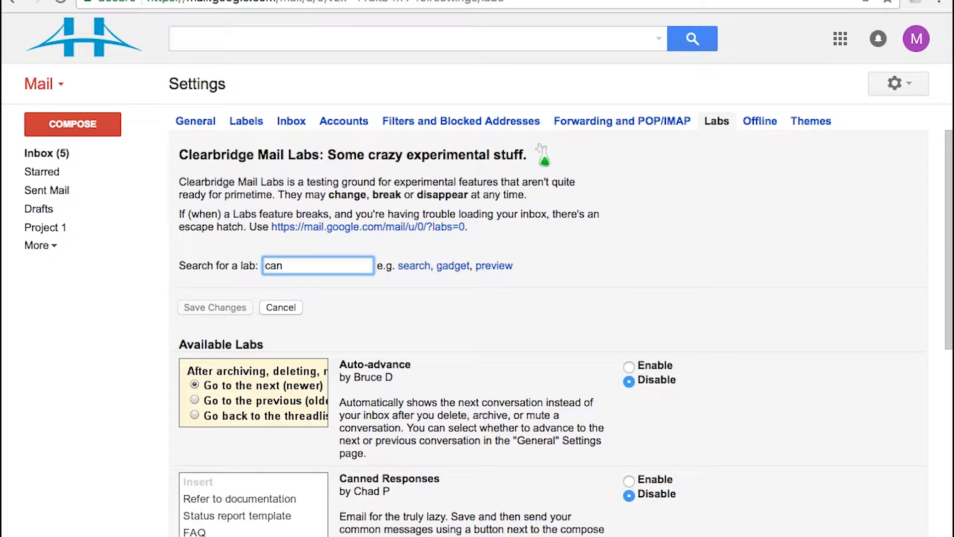
pyautogui.write('b')
pyautogui.press('BackSpace')
pyautogui.write('n')
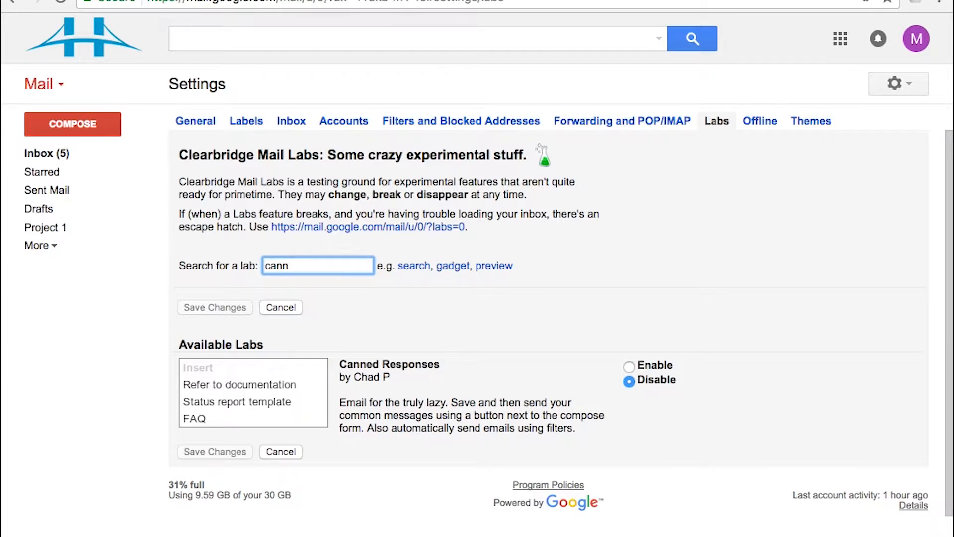
pyautogui.click(627, 366)
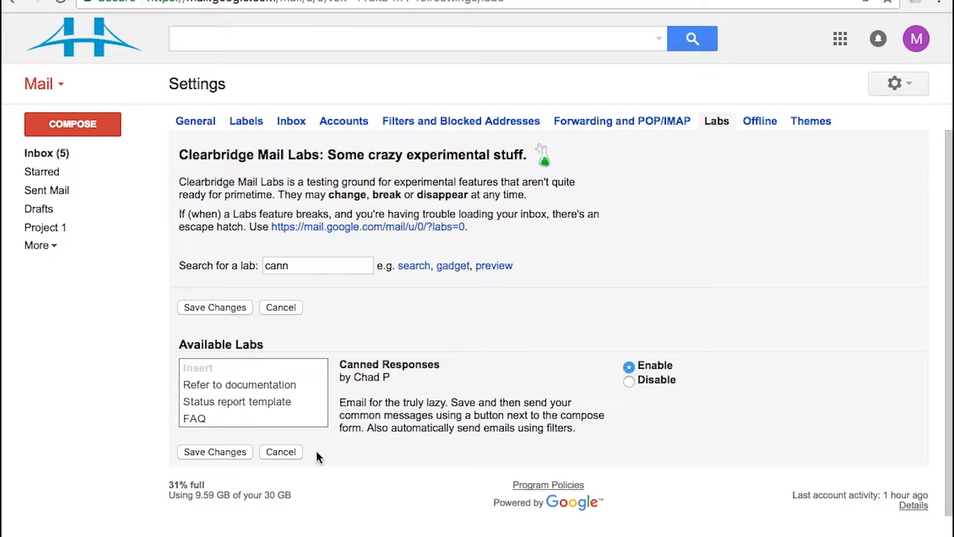
pyautogui.click(218, 452)
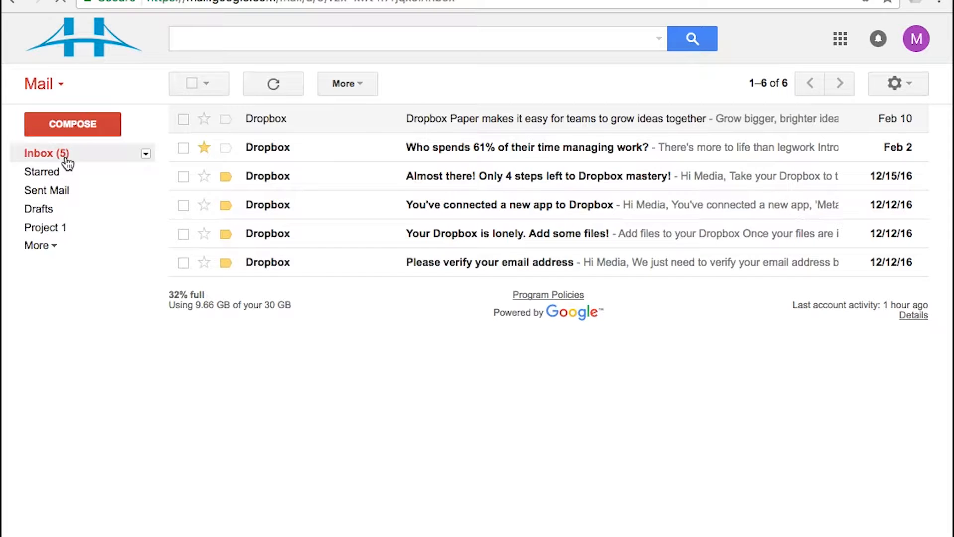
# Compose a message with subject 'Template Email Subject Line' and body 'Hello [NAME], How are you doing today?'.
pyautogui.click(79, 124)
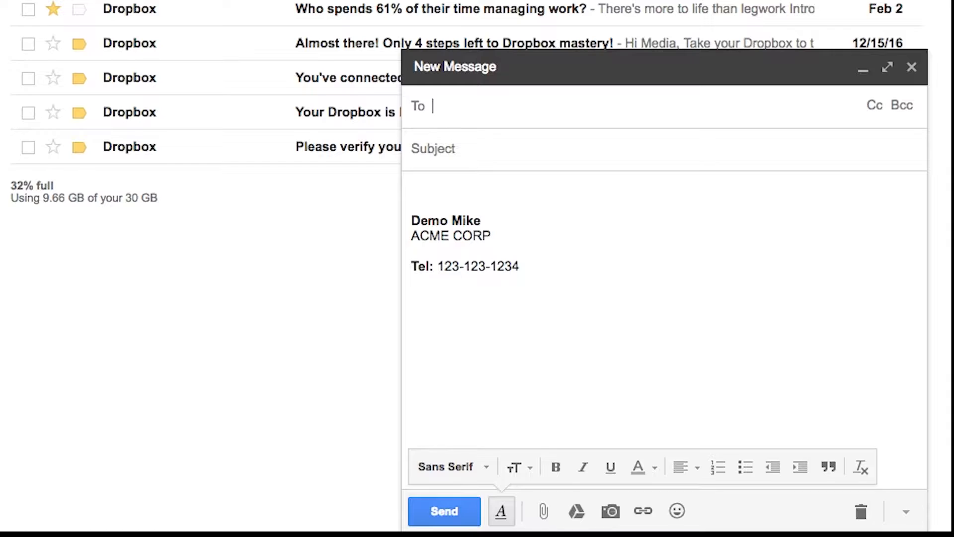
pyautogui.click(529, 146)
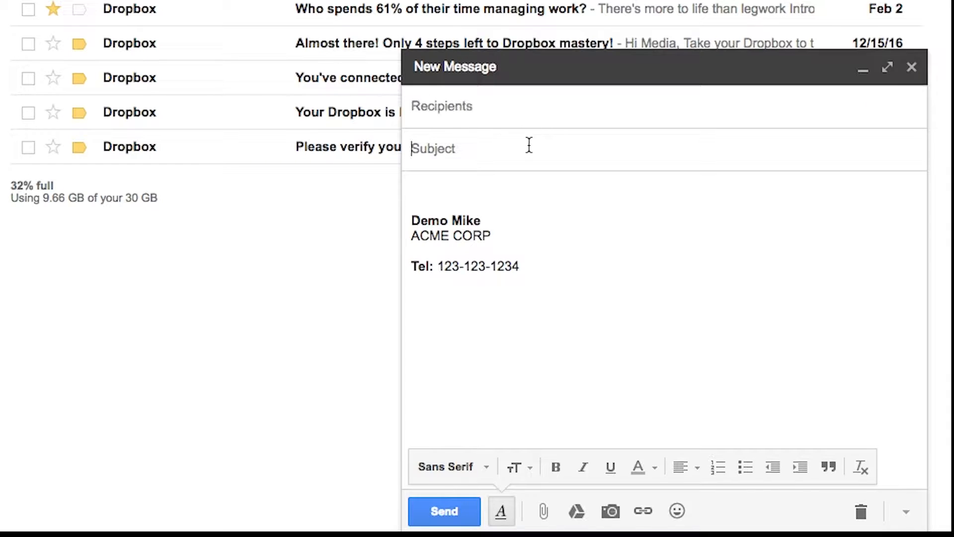
pyautogui.write('Template Emailk Su')
pyautogui.press('BackSpace')
pyautogui.press('BackSpace')
pyautogui.press('BackSpace')
pyautogui.press('BackSpace')
pyautogui.write('S')
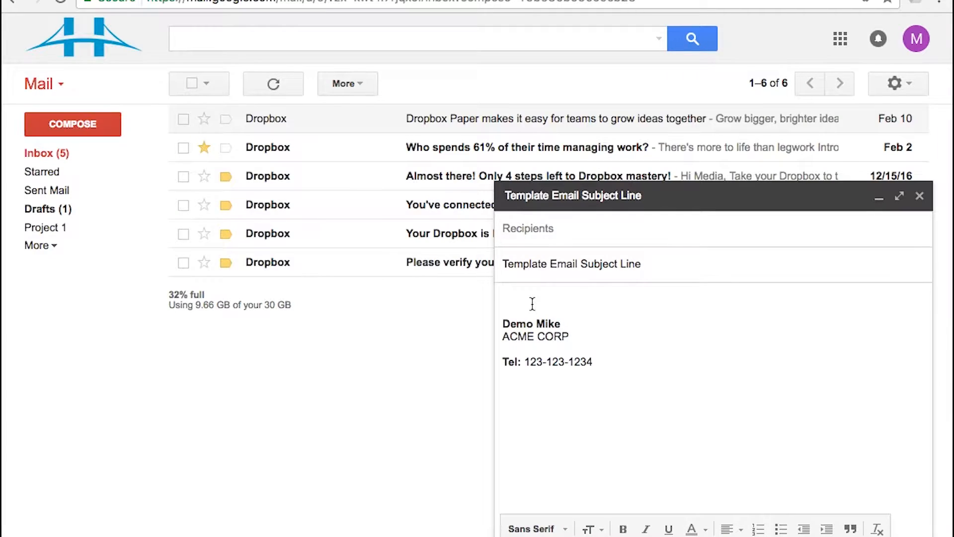
pyautogui.write('Hello [NAME],')
pyautogui.press('Return')
pyautogui.press('Return')
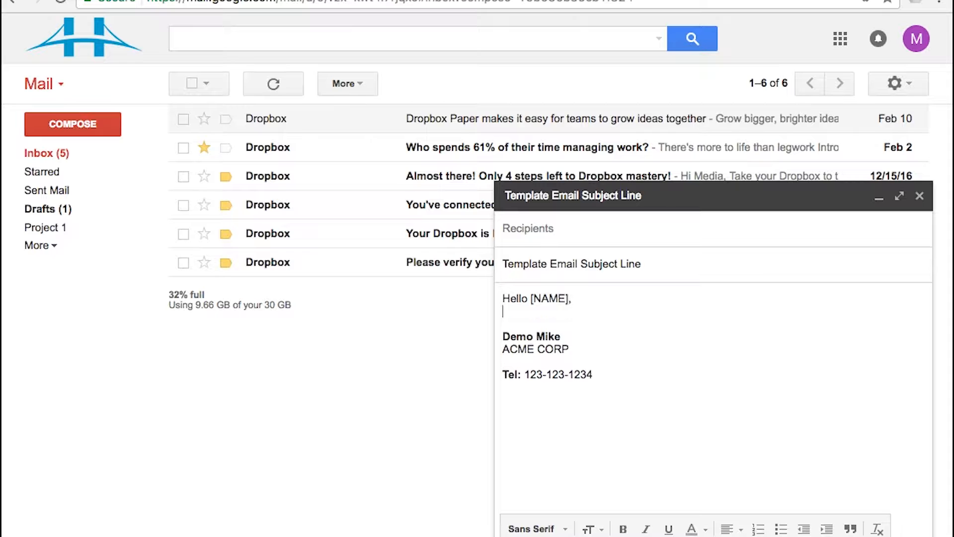
pyautogui.write('How are you doing today?')
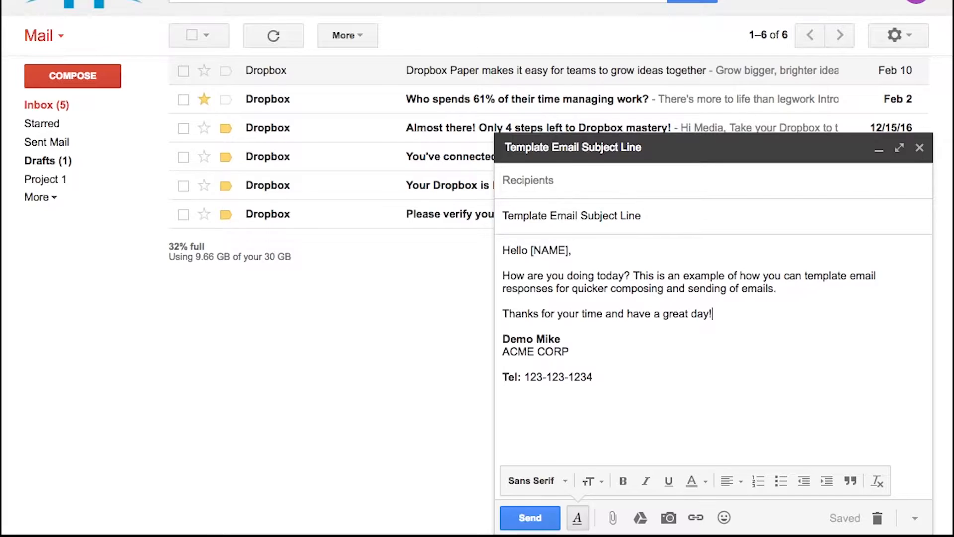
# Save the draft as new canned response 'Template #1', then discard the draft.
pyautogui.click(913, 519)
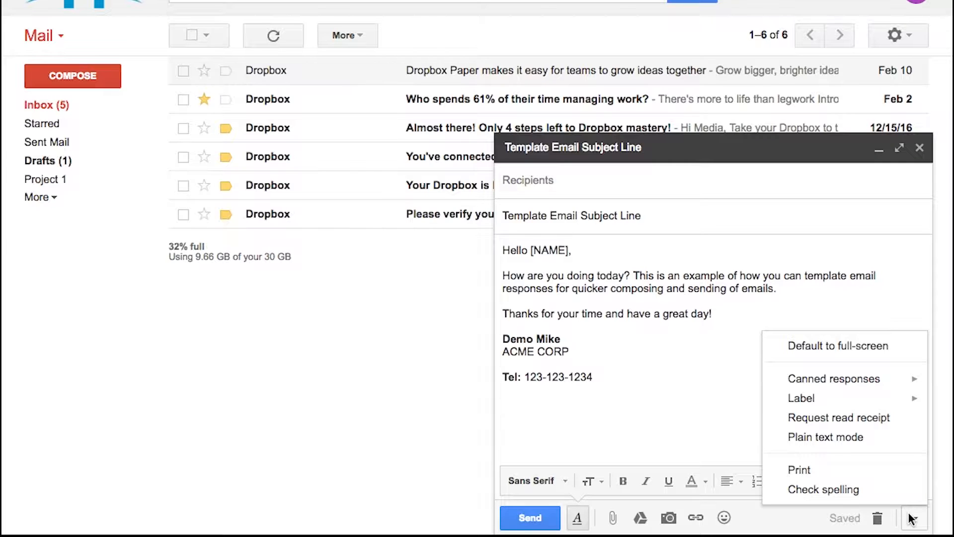
pyautogui.moveTo(822, 383)
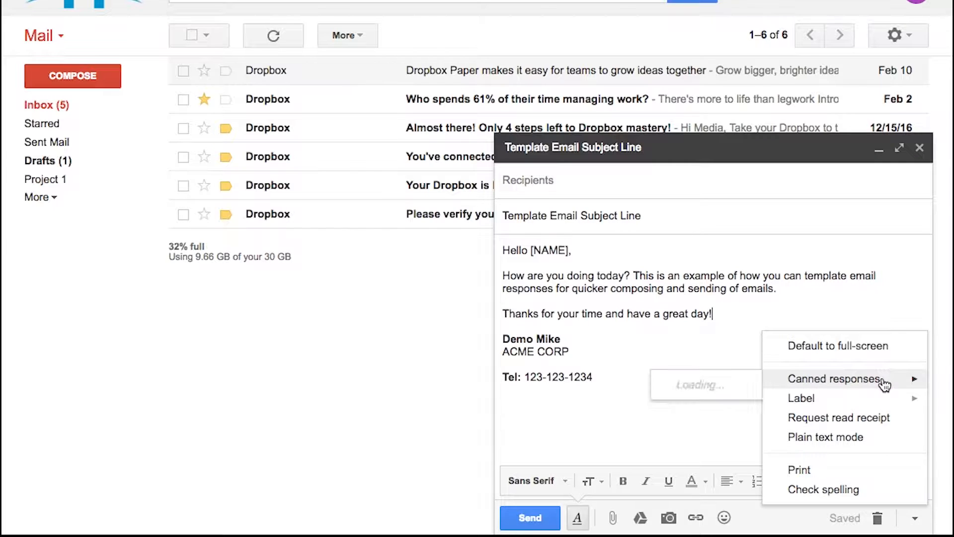
pyautogui.click(699, 409)
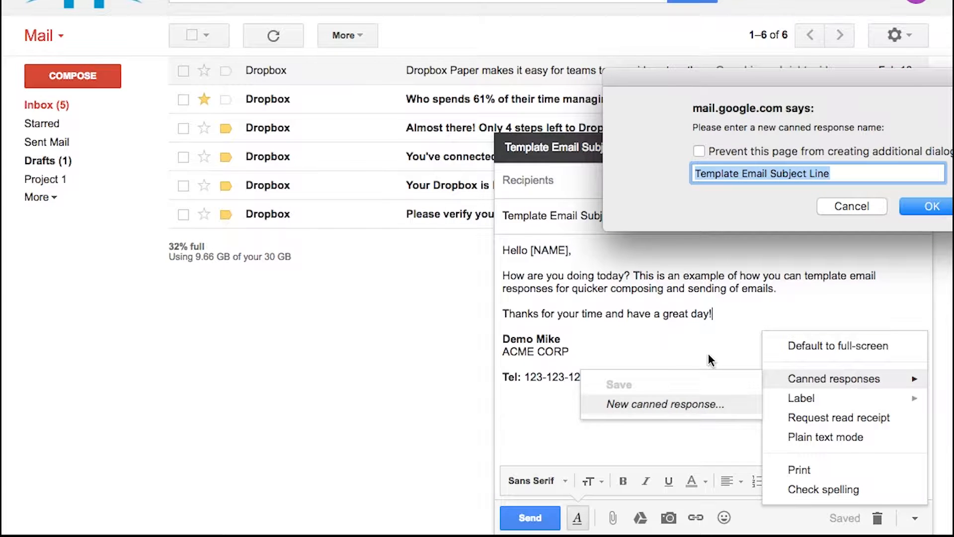
pyautogui.write('Template #1')
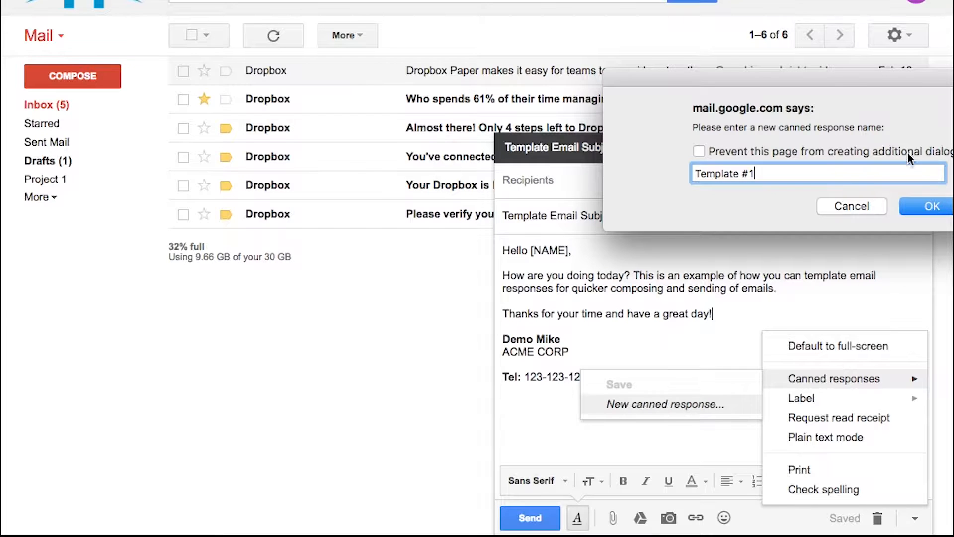
pyautogui.click(795, 208)
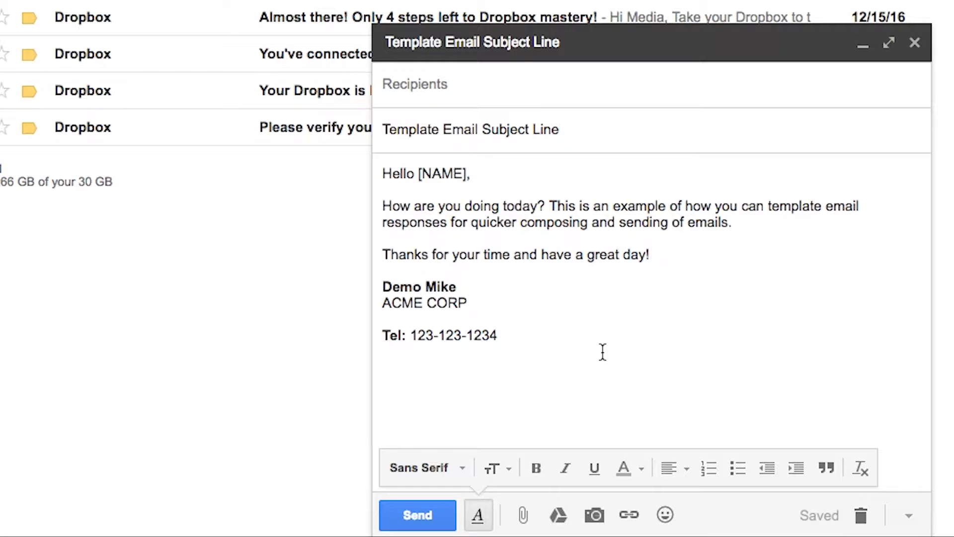
pyautogui.click(859, 515)
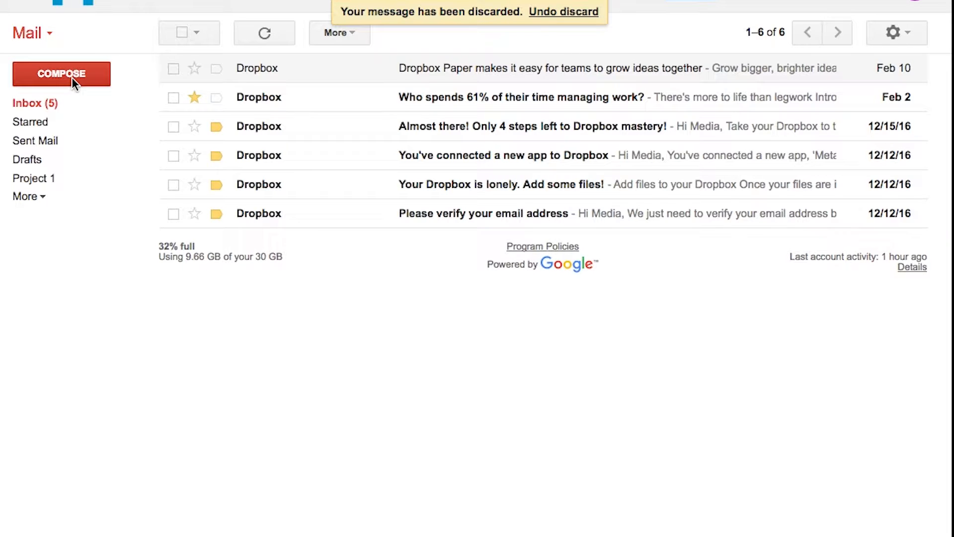
# Start a new message, delete its signature, and show the Canned responses menu.
pyautogui.click(72, 76)
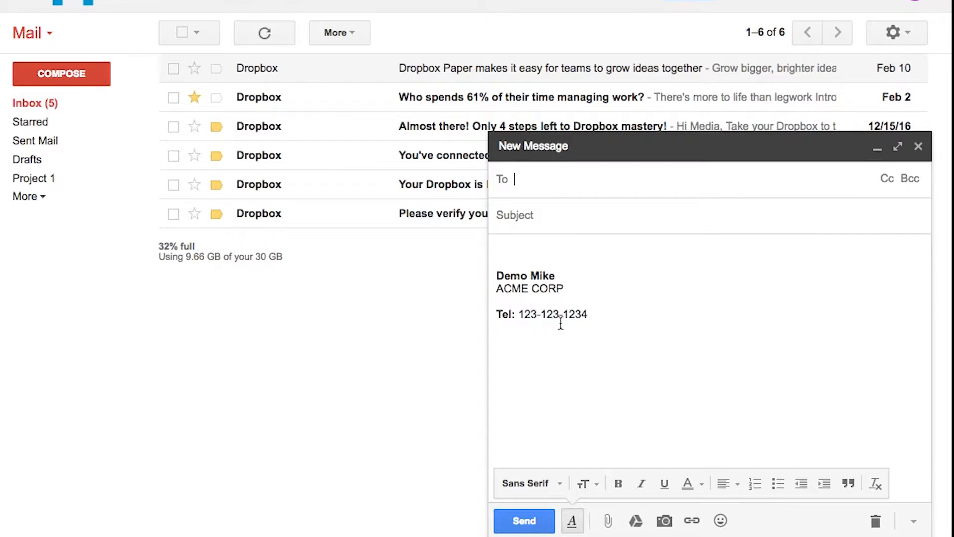
pyautogui.moveTo(616, 357); pyautogui.dragTo(427, 155)
pyautogui.press('BackSpace')
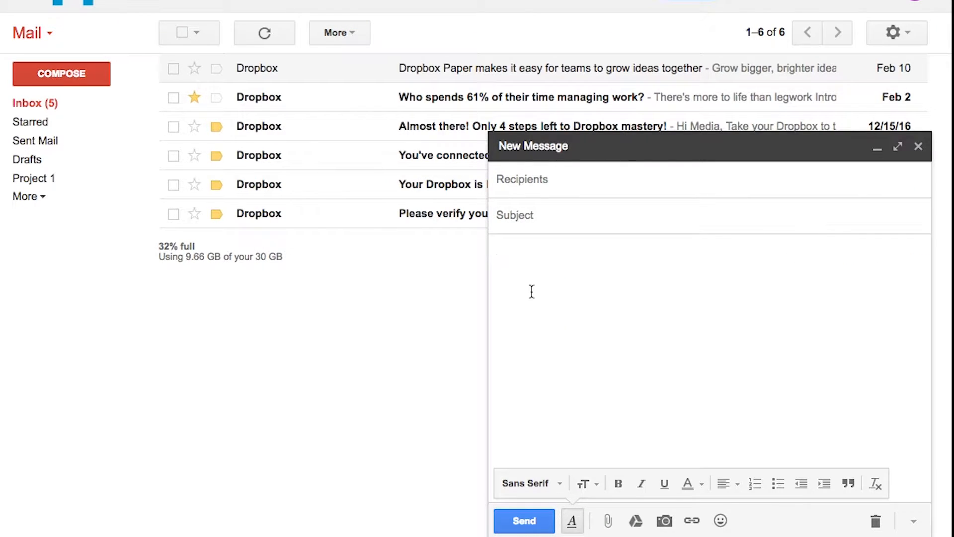
pyautogui.click(913, 521)
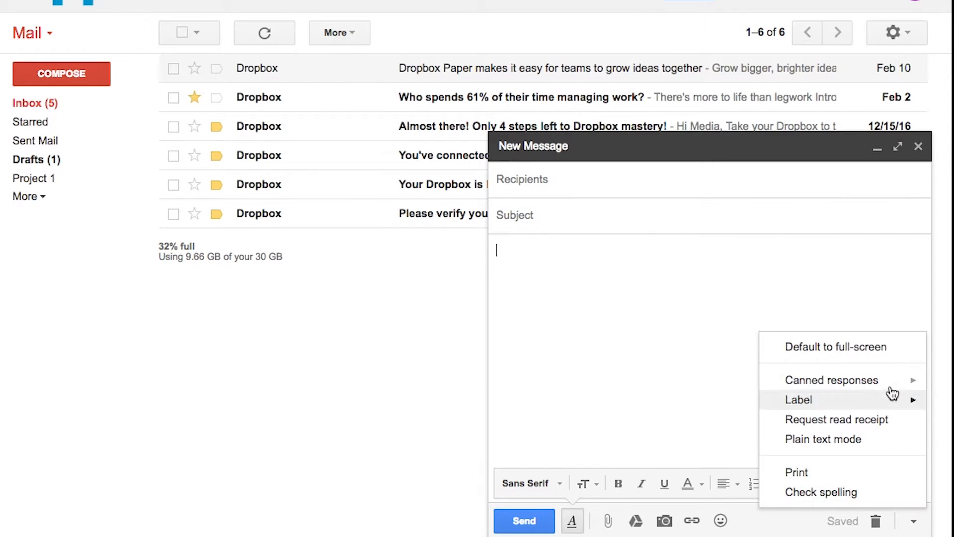
pyautogui.moveTo(895, 384)
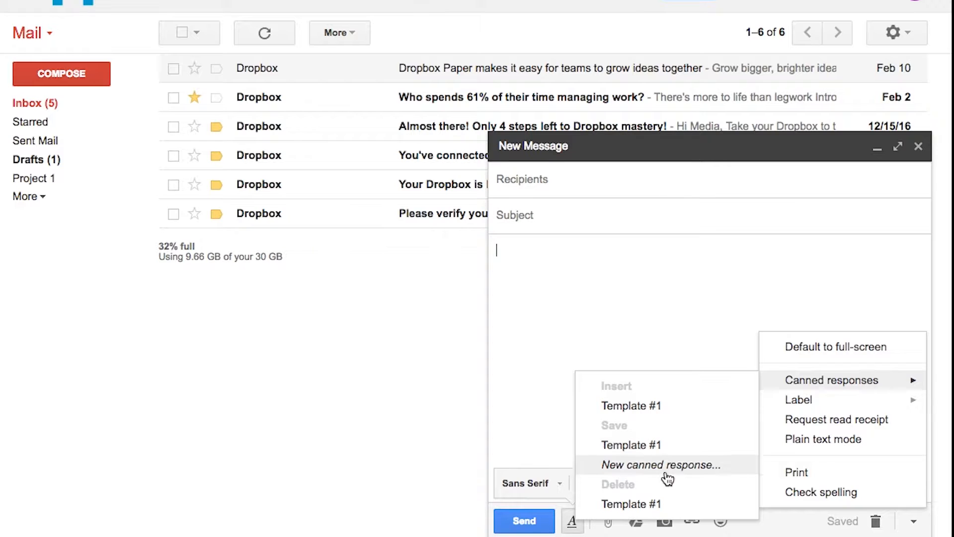
# Insert Template #1, replace [NAME] with the recipient's first name, and enter the recipient's e-mail address.
pyautogui.click(705, 416)
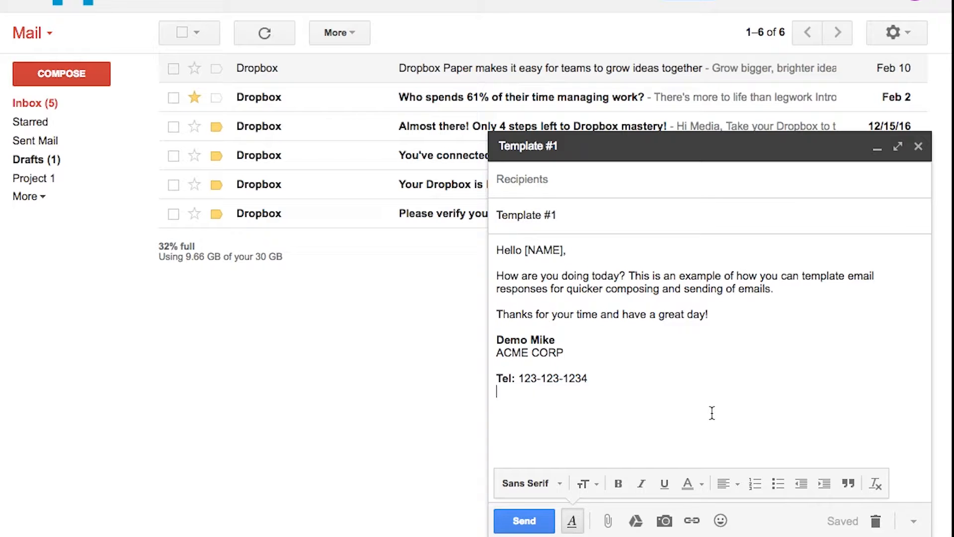
pyautogui.doubleClick(550, 251)
pyautogui.press('BackSpace')
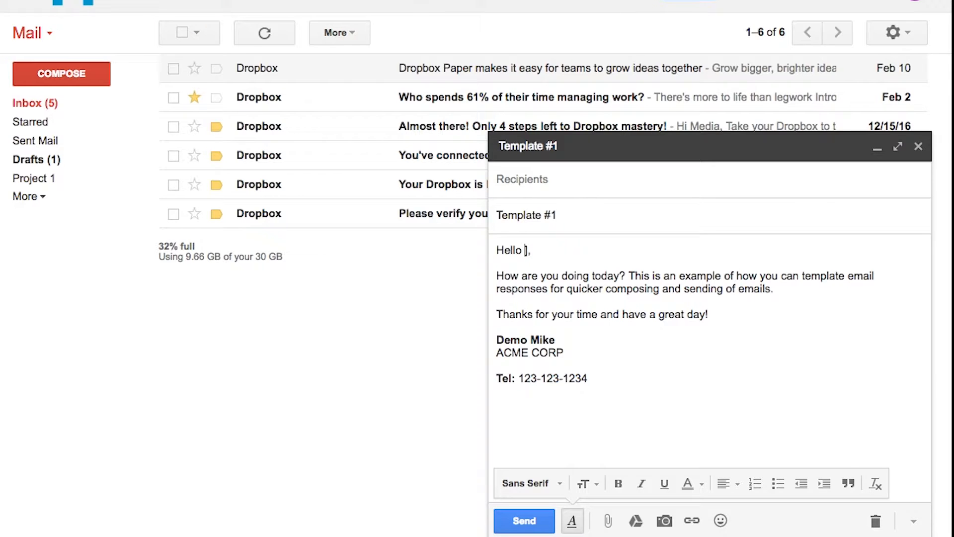
pyautogui.write('Bob')
pyautogui.click(557, 191)
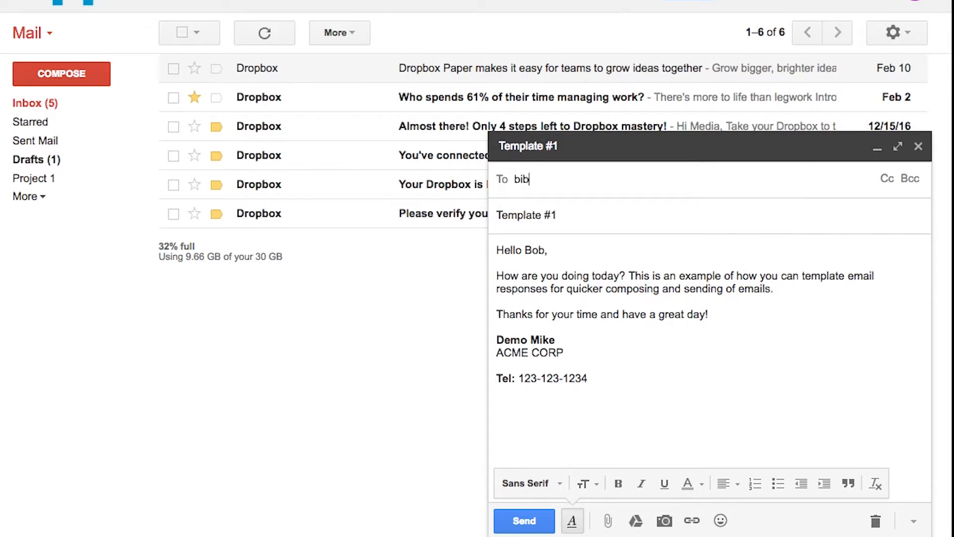
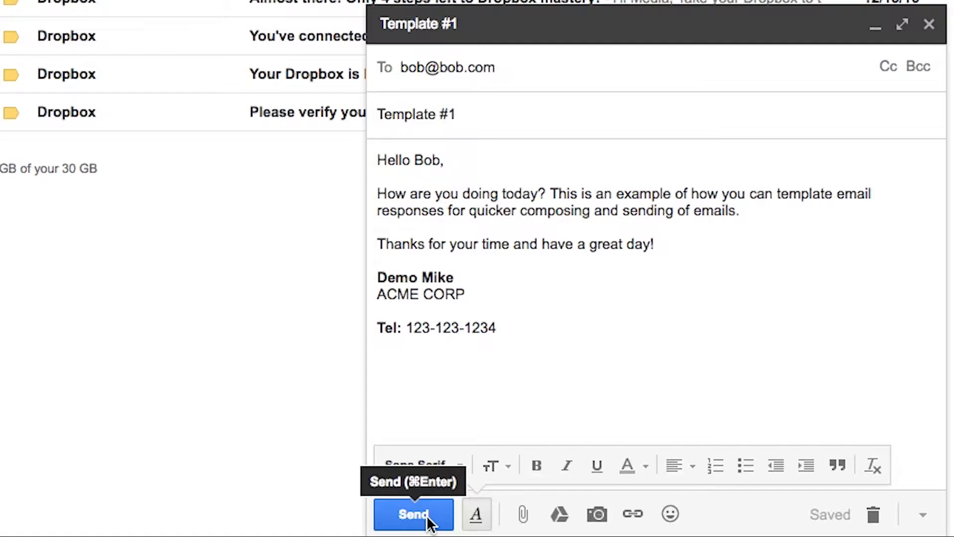
pyautogui.doubleClick(426, 161)
# Restore the '[NAME]' greeting and add the line 'Please see the link here for more information'.
pyautogui.write('[NAME')
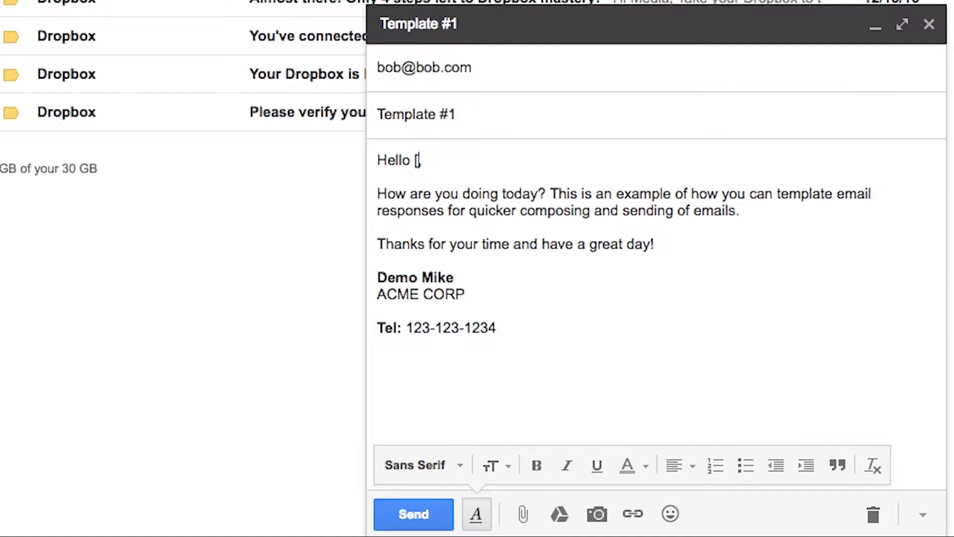
pyautogui.write(']')
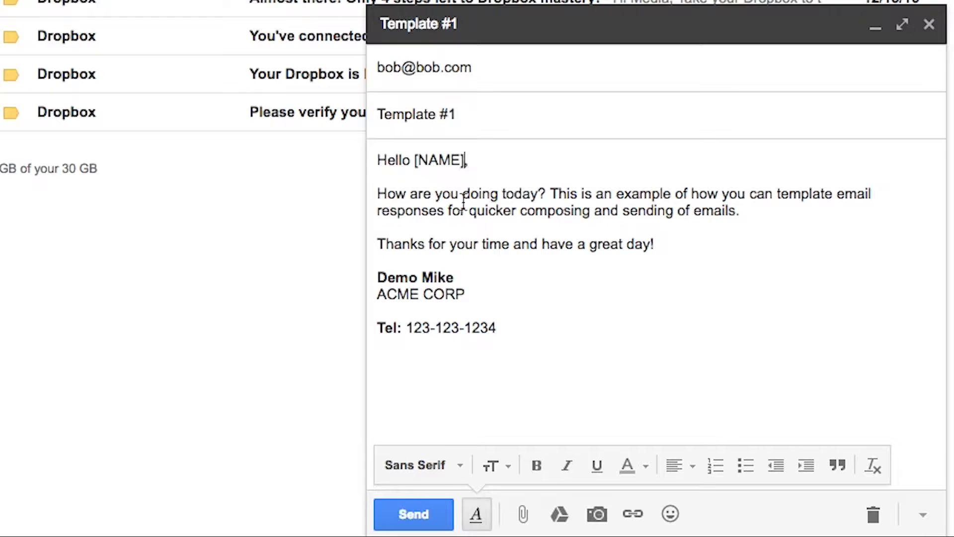
pyautogui.click(793, 216)
pyautogui.press('Return')
pyautogui.press('Return')
pyautogui.write('Please see the ')
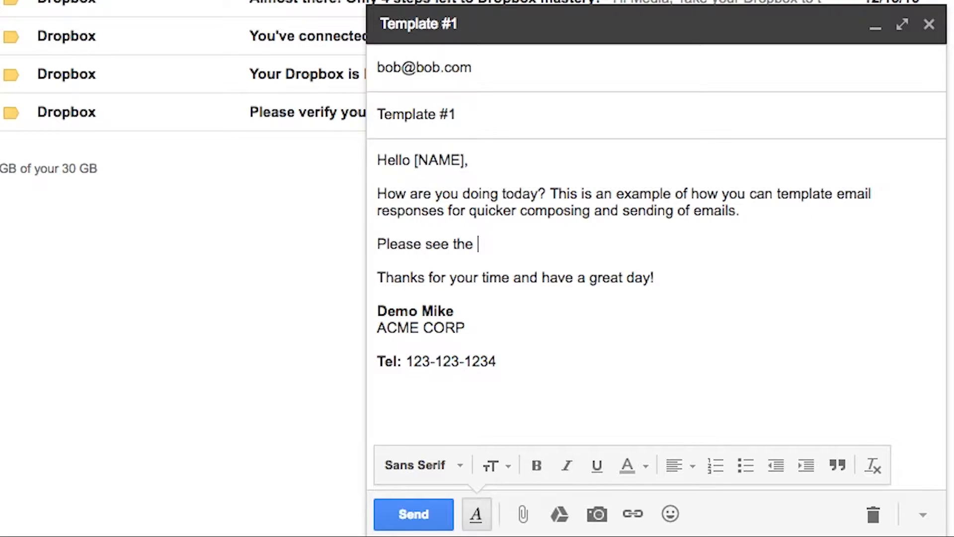
pyautogui.write('link here for more information: www.cannedresponses.com.')
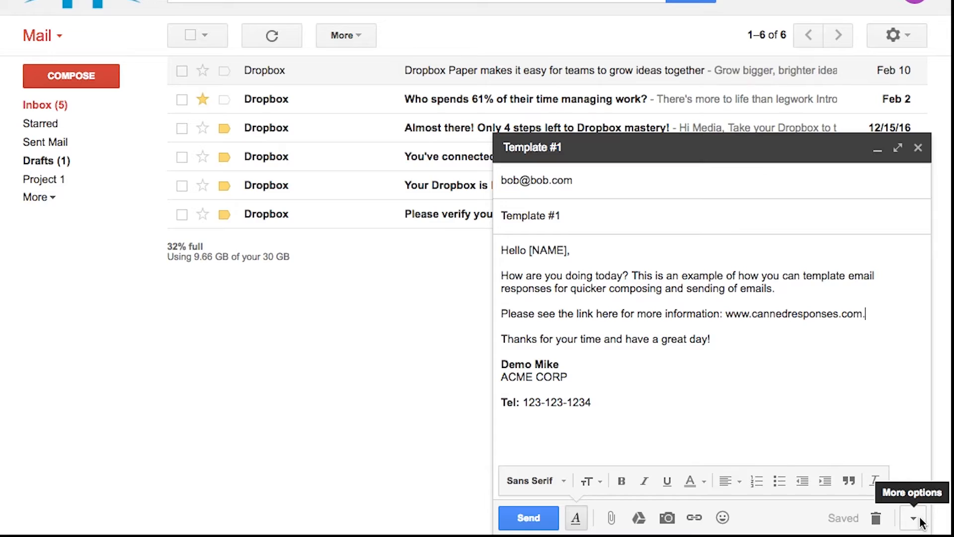
# Overwrite canned response Template #1 with the edited text, then discard the draft.
pyautogui.click(913, 518)
pyautogui.moveTo(882, 383)
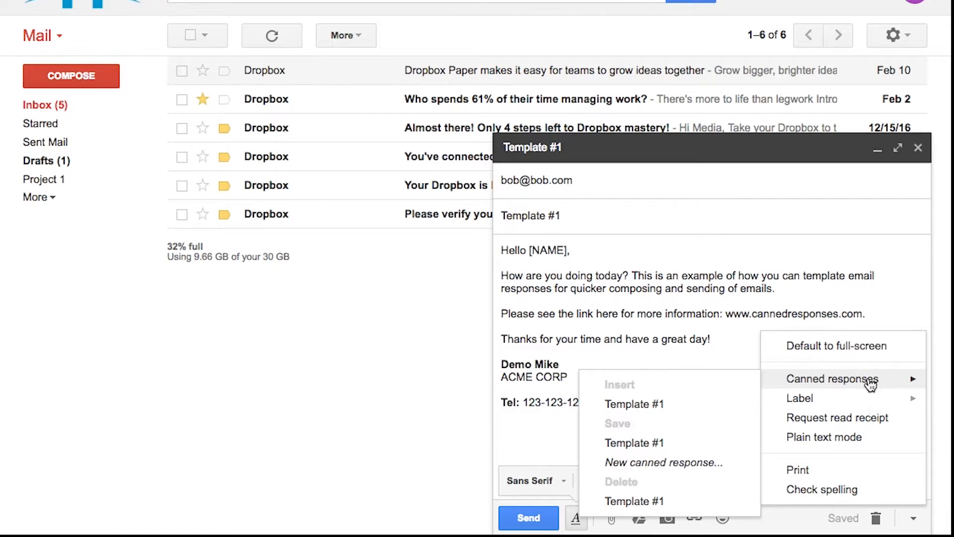
pyautogui.click(669, 443)
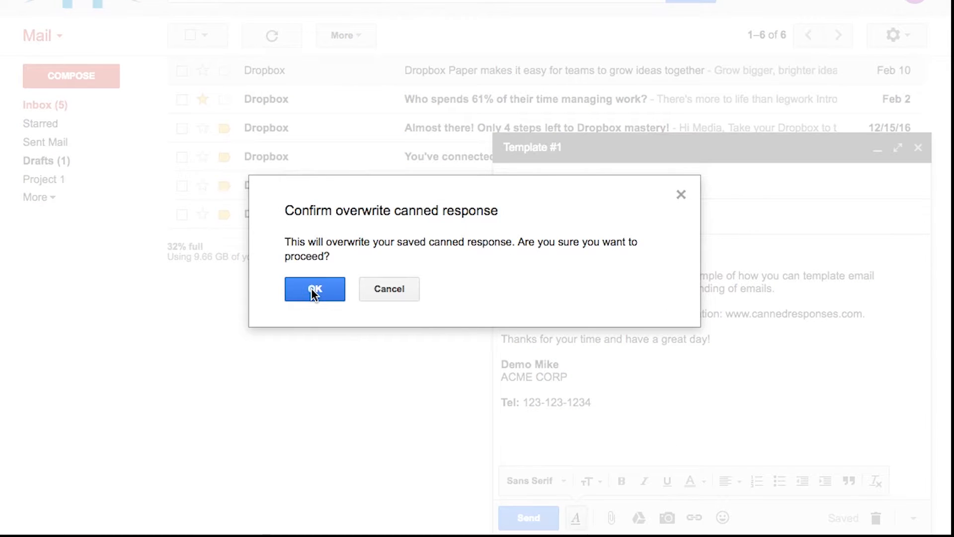
pyautogui.click(314, 290)
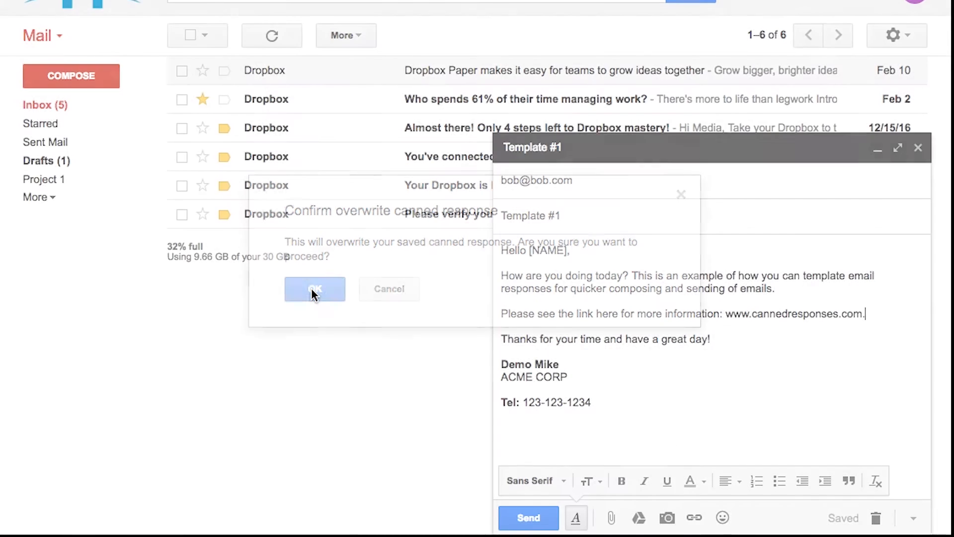
pyautogui.click(875, 518)
# Start a new message from Template #1, then delete all of its body text.
pyautogui.click(89, 77)
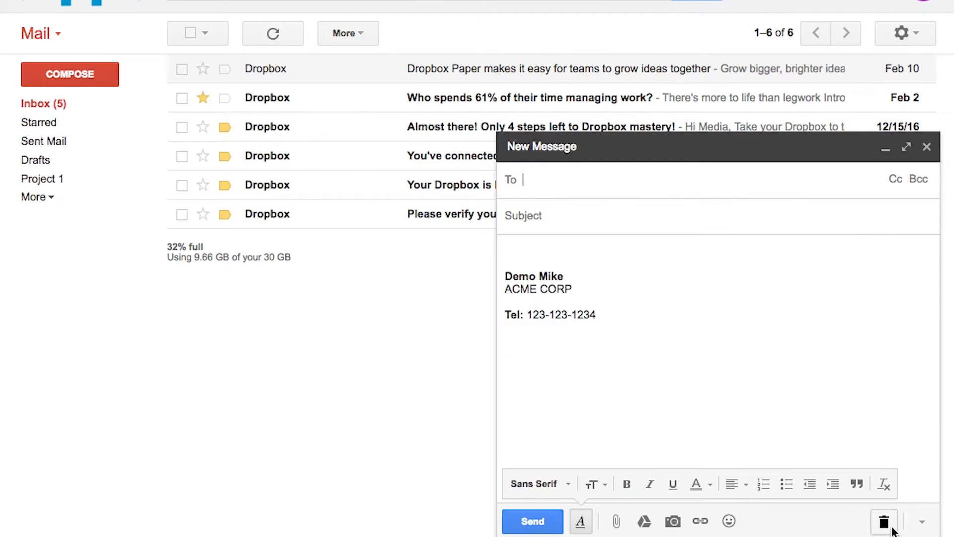
pyautogui.click(921, 521)
pyautogui.moveTo(879, 388)
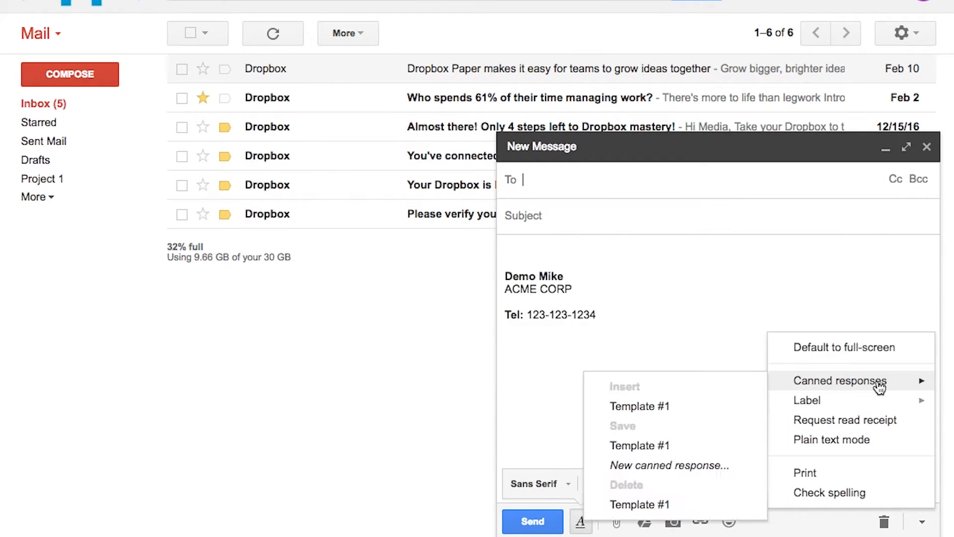
pyautogui.click(709, 407)
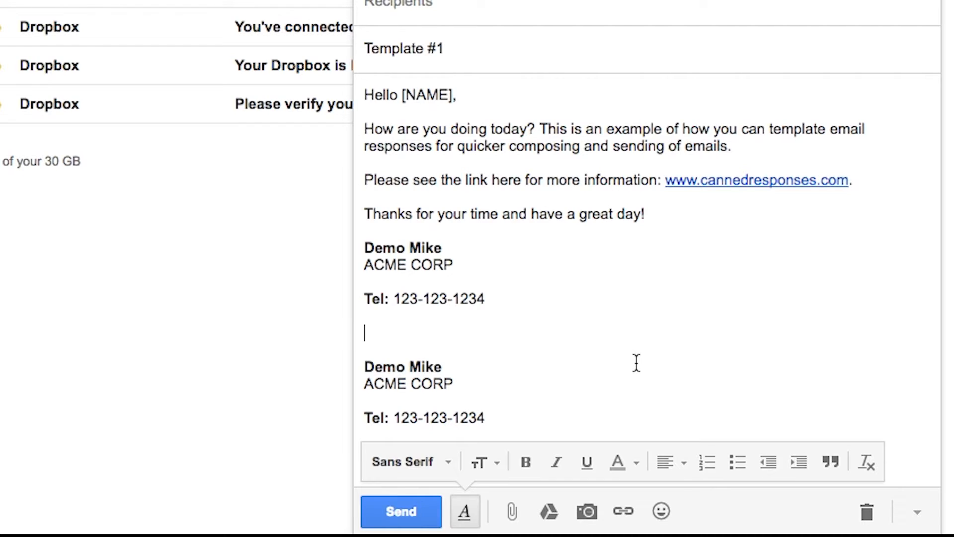
pyautogui.moveTo(502, 424)
pyautogui.mouseDown()
pyautogui.moveTo(422, 358)
pyautogui.moveTo(366, 333)
pyautogui.moveTo(366, 254)
pyautogui.moveTo(387, 149)
pyautogui.moveTo(420, 247)
pyautogui.moveTo(335, 89)
pyautogui.moveTo(362, 90)
pyautogui.mouseUp()
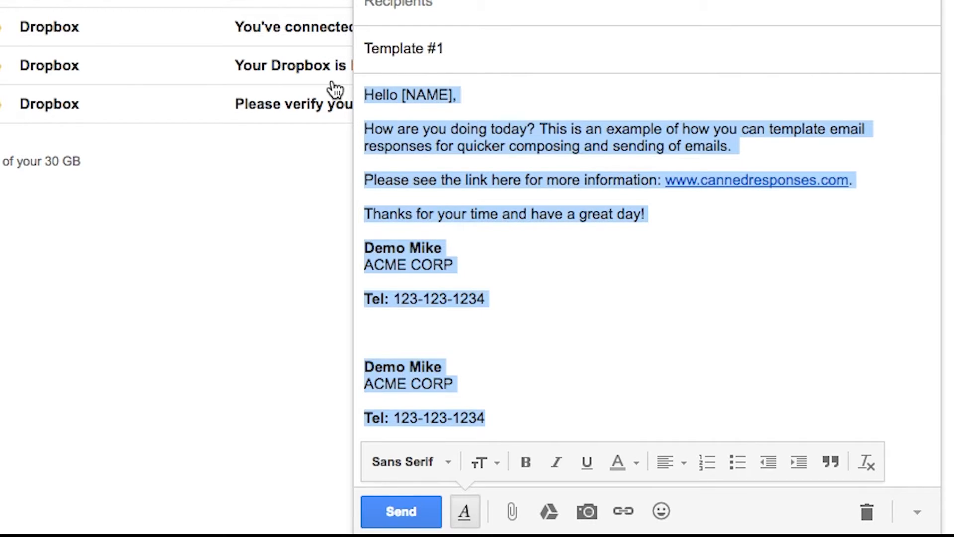
pyautogui.press('BackSpace')
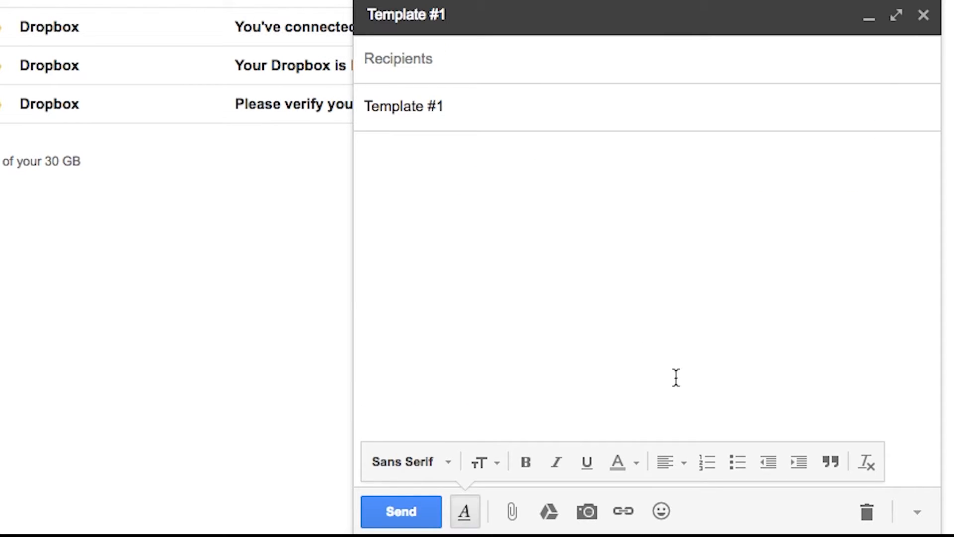
# Insert Template #1 into the empty body and delete its trailing signature block.
pyautogui.click(914, 514)
pyautogui.moveTo(795, 330)
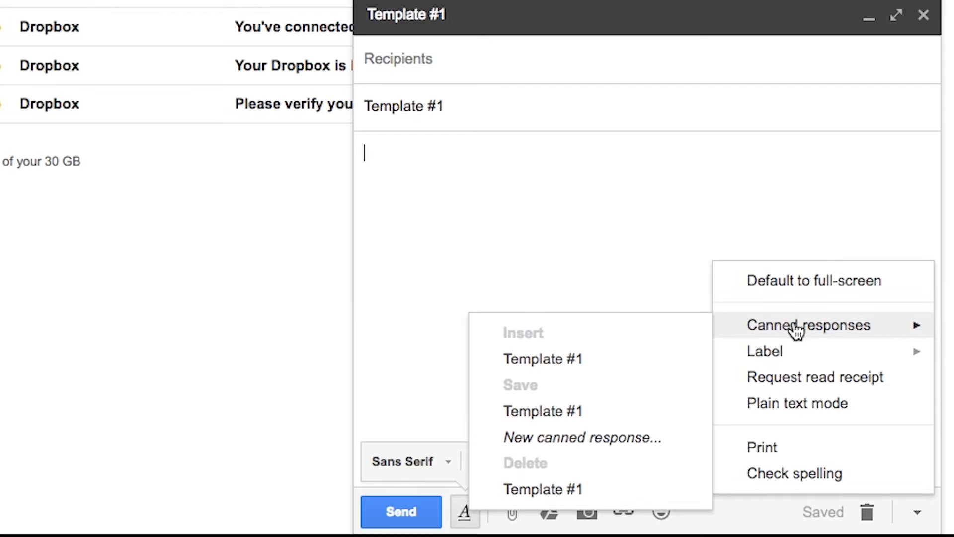
pyautogui.click(569, 361)
pyautogui.moveTo(503, 356); pyautogui.dragTo(366, 303)
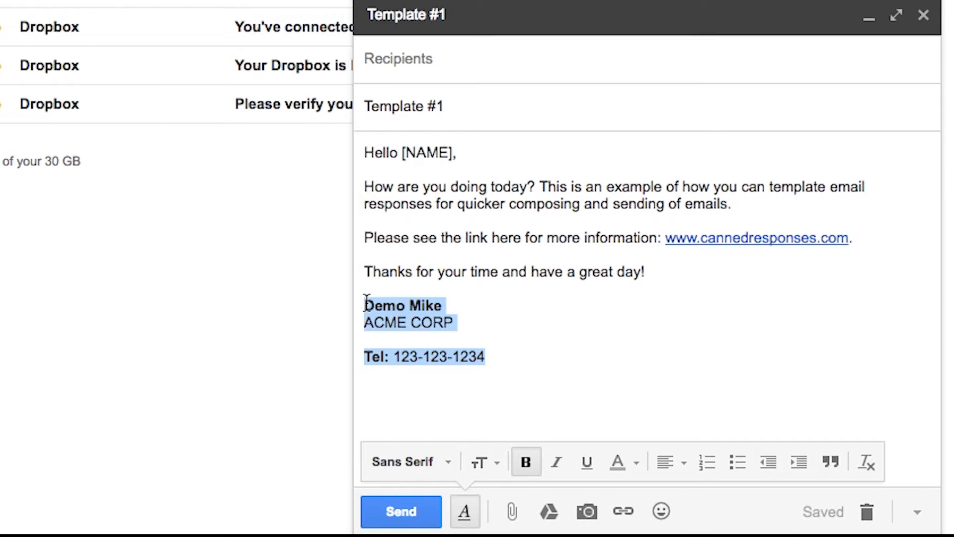
pyautogui.press('BackSpace')
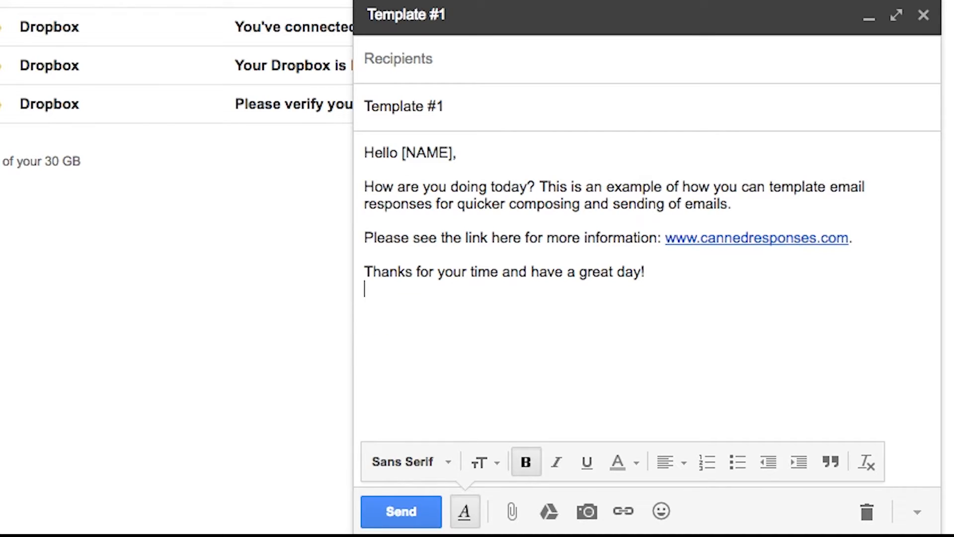
# Save the trimmed text over Template #1 and confirm the overwrite.
pyautogui.click(917, 512)
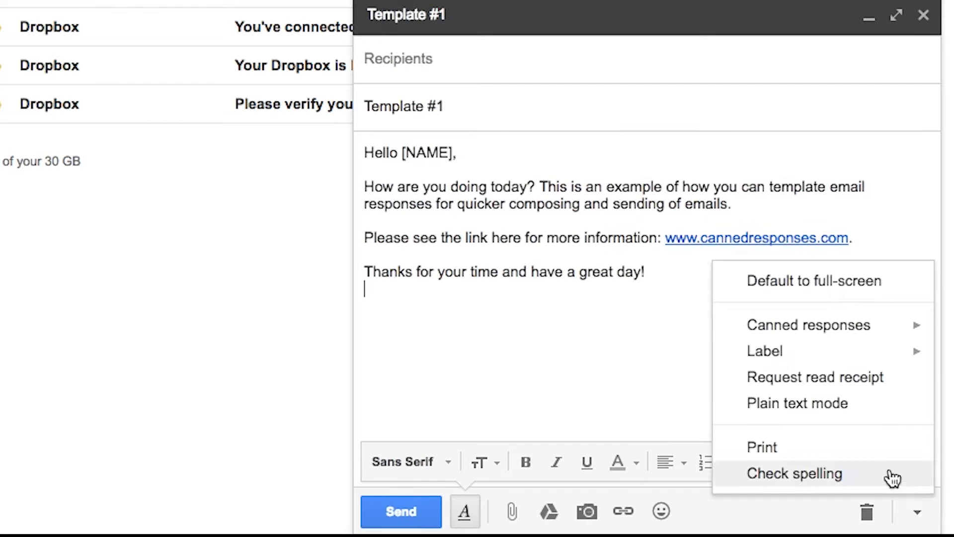
pyautogui.moveTo(850, 329)
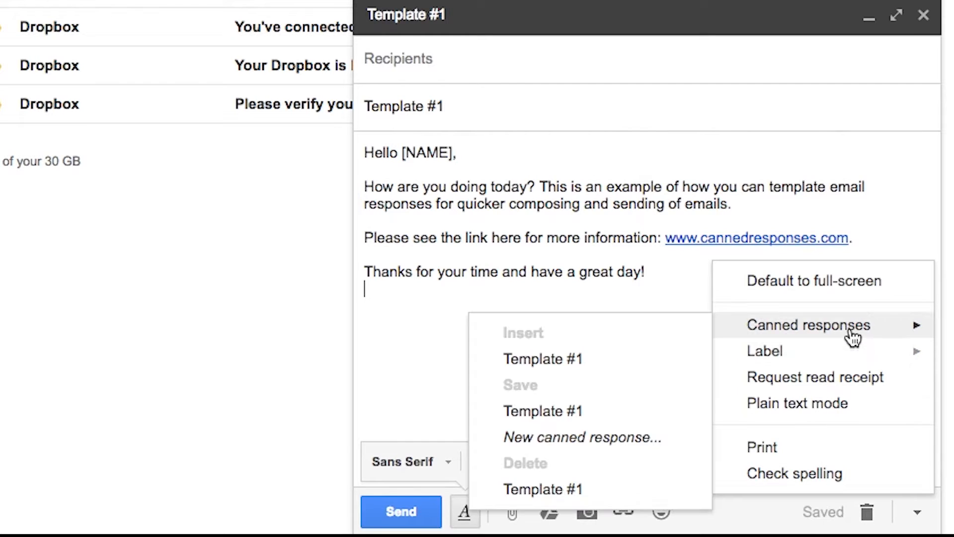
pyautogui.click(594, 412)
pyautogui.click(126, 214)
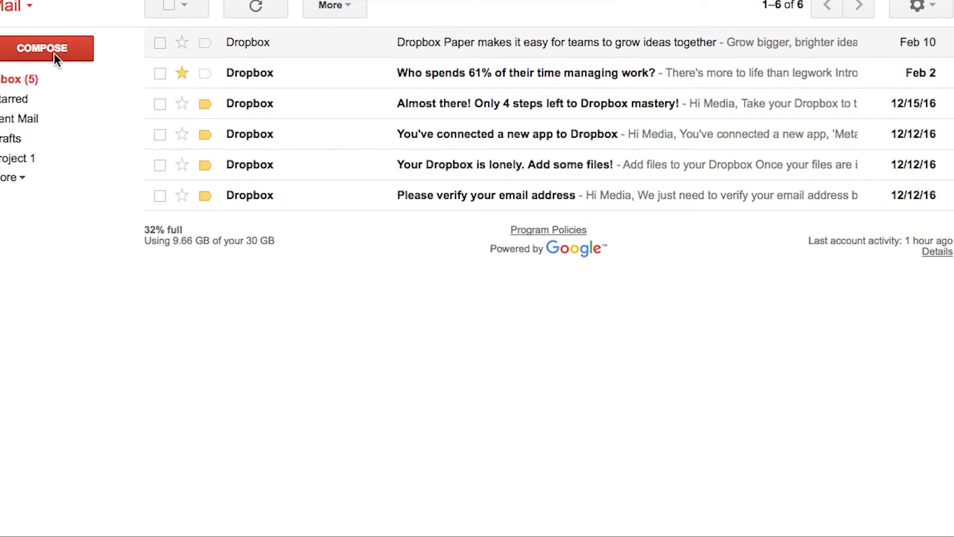
# Compose a new message and insert the updated Template #1 canned response.
pyautogui.click(55, 56)
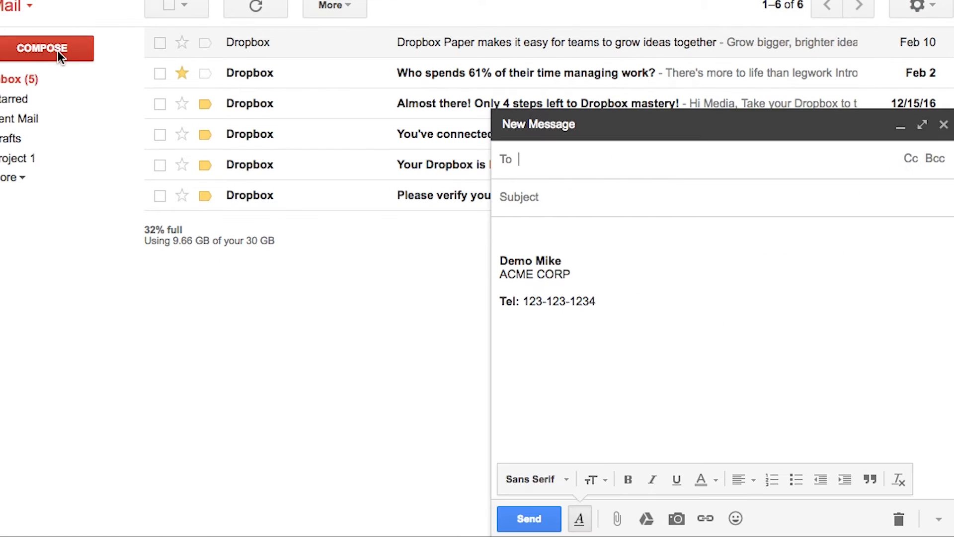
pyautogui.click(938, 521)
pyautogui.moveTo(880, 381)
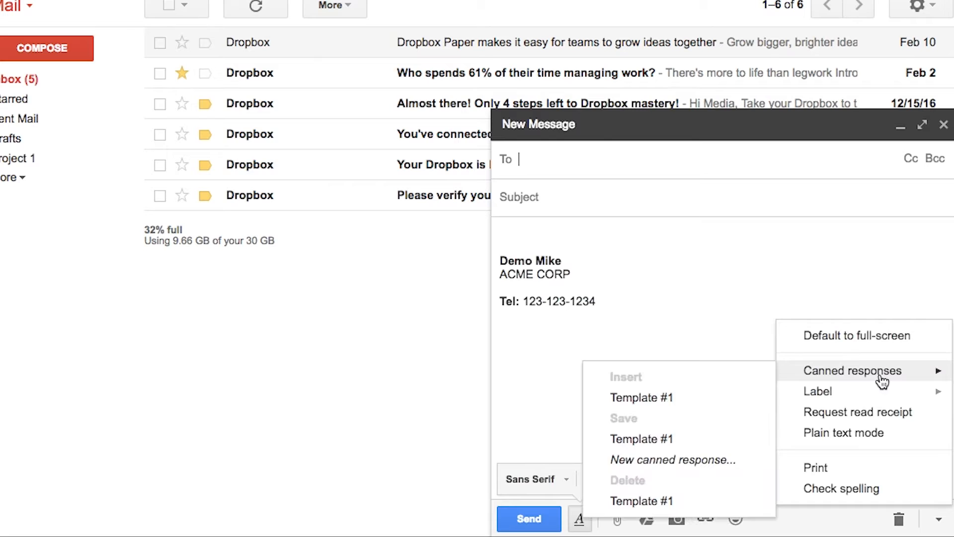
pyautogui.click(641, 398)
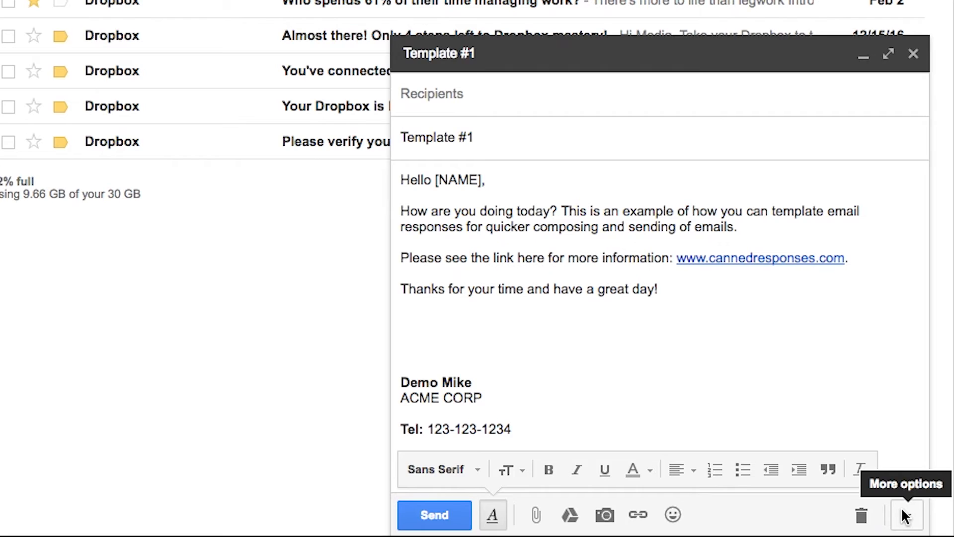
# Delete the Template #1 canned response and verify the menu offers only saving a new response.
pyautogui.click(905, 516)
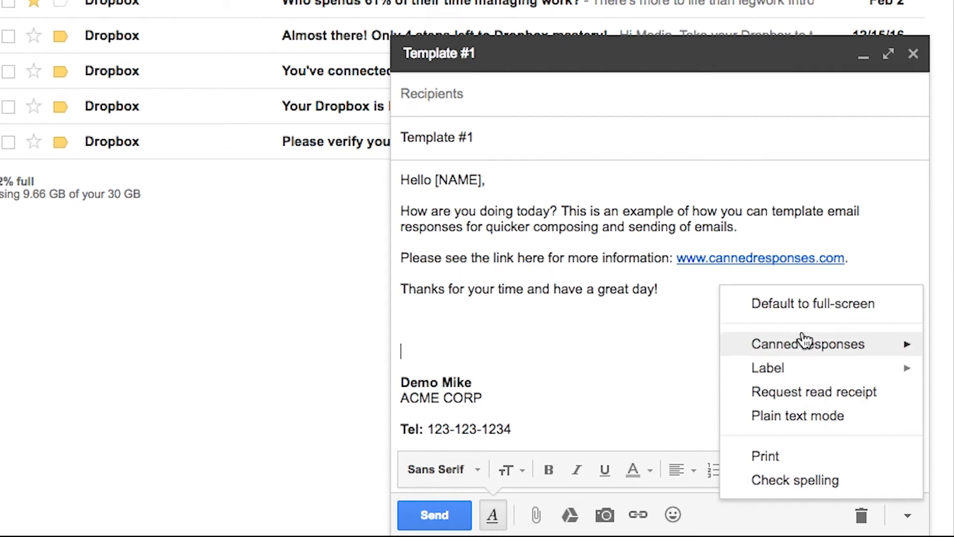
pyautogui.moveTo(809, 341)
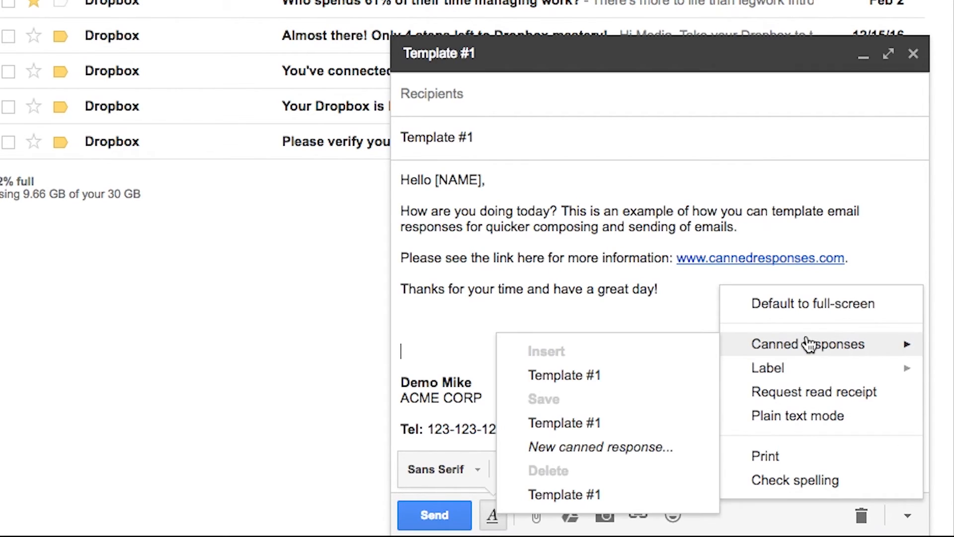
pyautogui.click(576, 495)
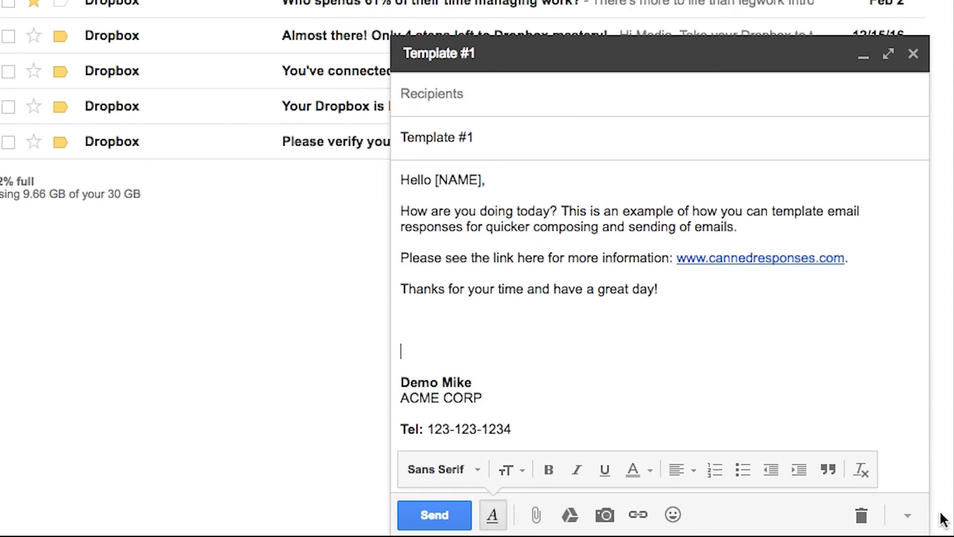
pyautogui.click(908, 515)
pyautogui.moveTo(814, 348)
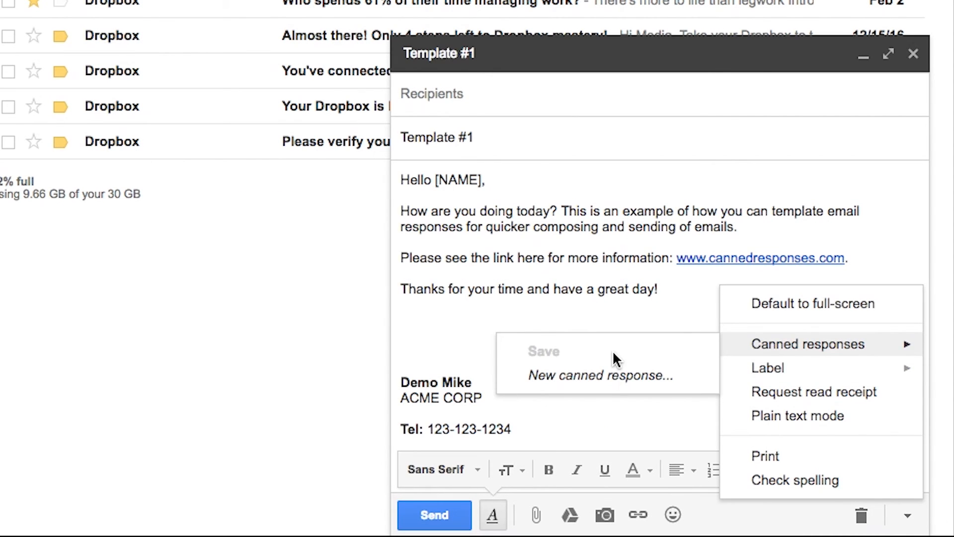